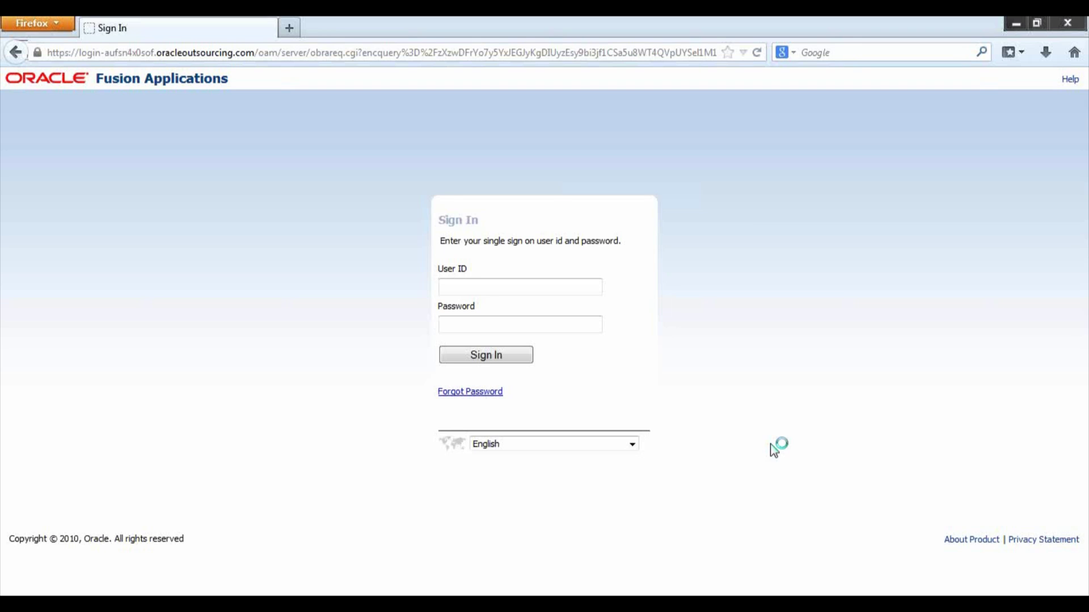
Sign in with the saved user ID from autocomplete and the account password
{"action": "left_click", "coordinate": [551, 286]}
{"action": "type", "text": "ke"}
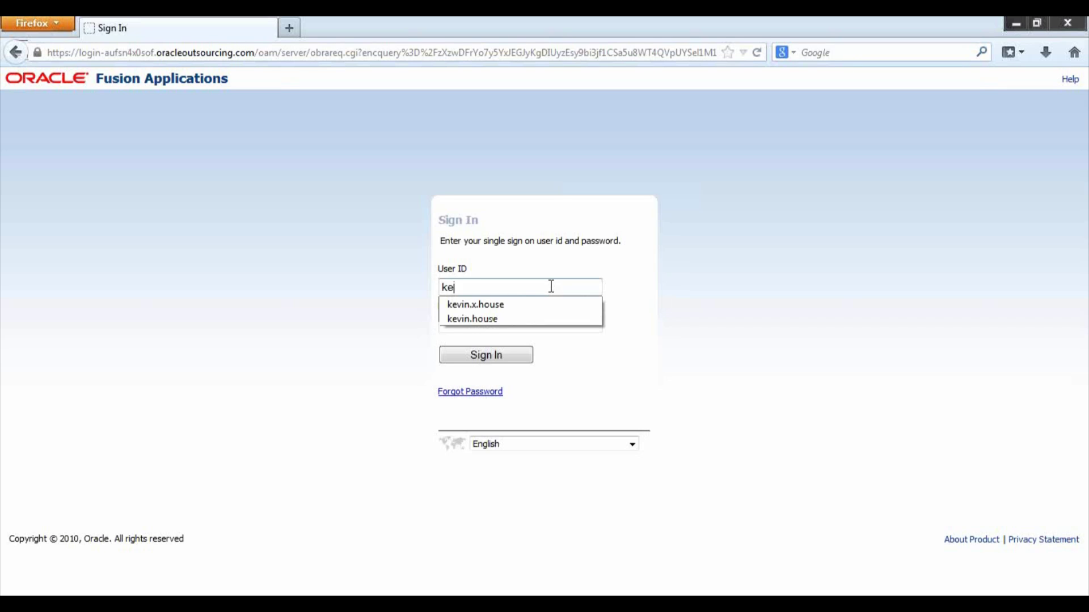
{"action": "left_click", "coordinate": [554, 305]}
{"action": "left_click", "coordinate": [557, 326]}
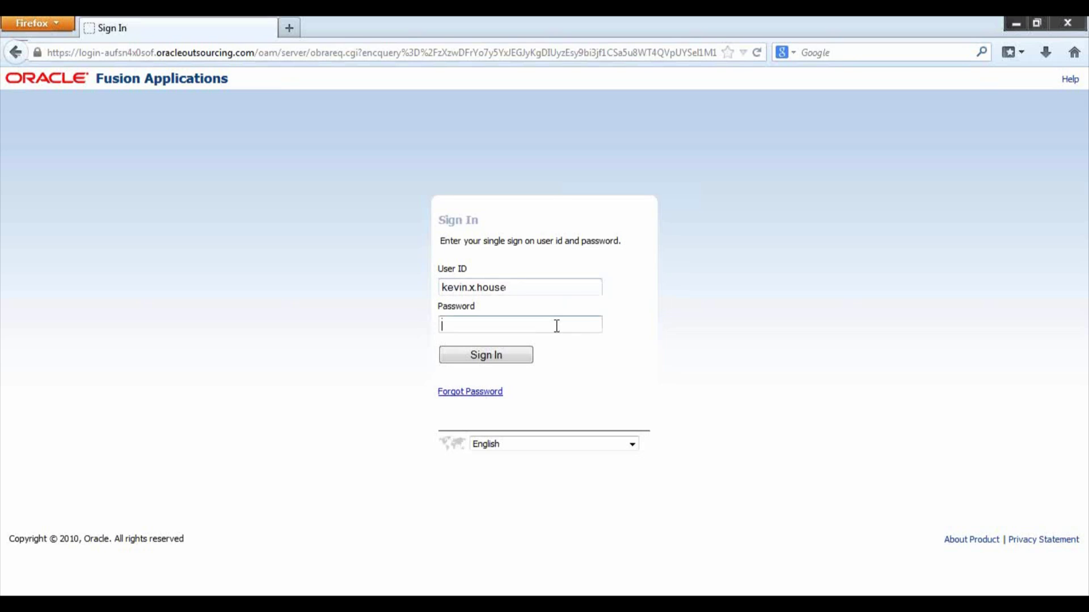
{"action": "type", "text": "•••••••••"}
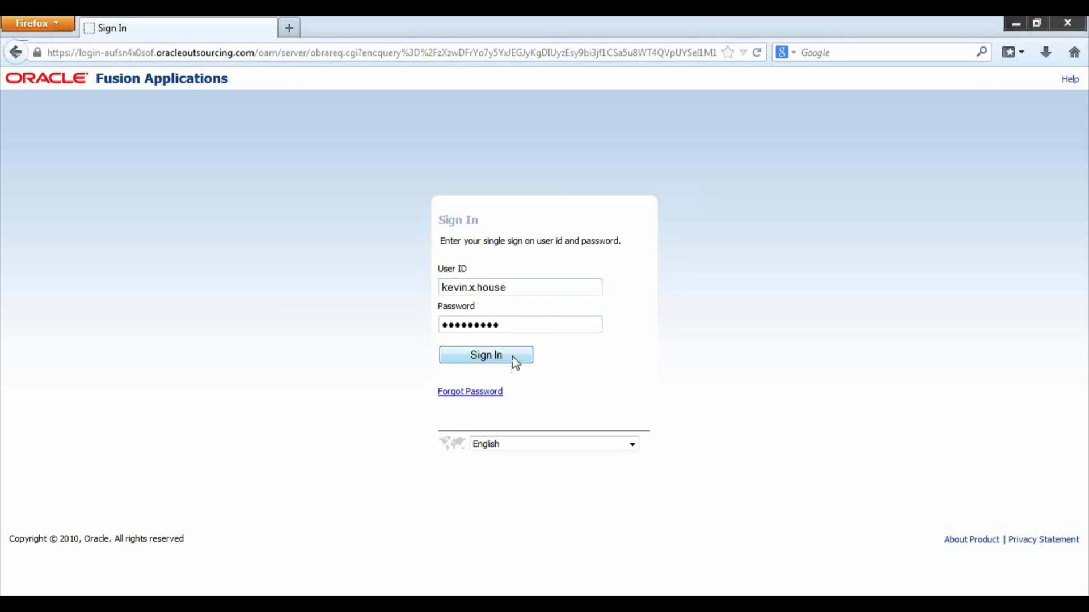
{"action": "left_click", "coordinate": [512, 356]}
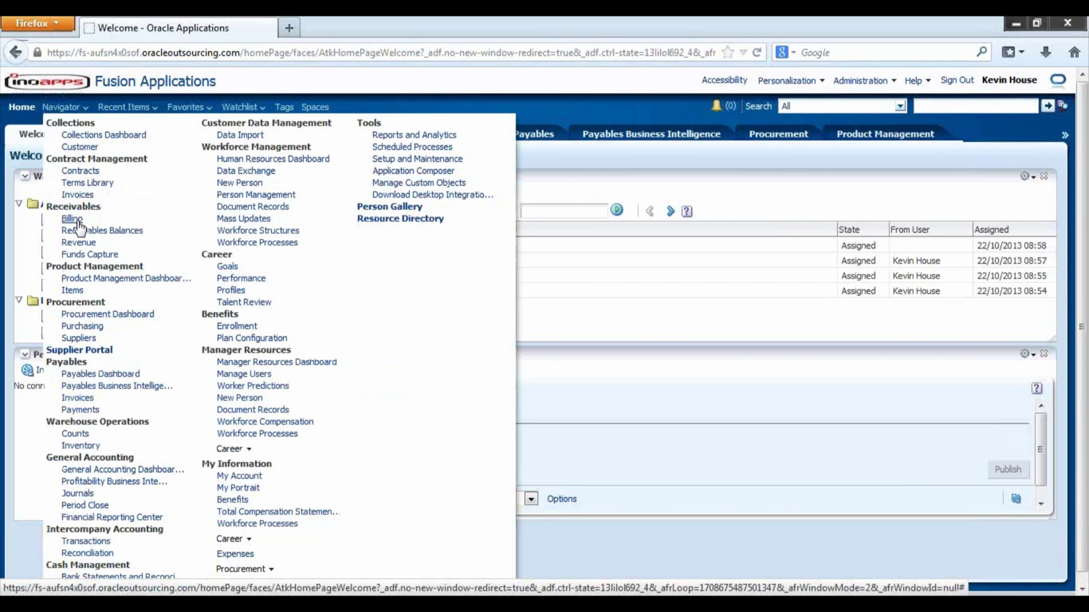
Go to the Receivables Billing work area from the Navigator
{"action": "left_click", "coordinate": [72, 219]}
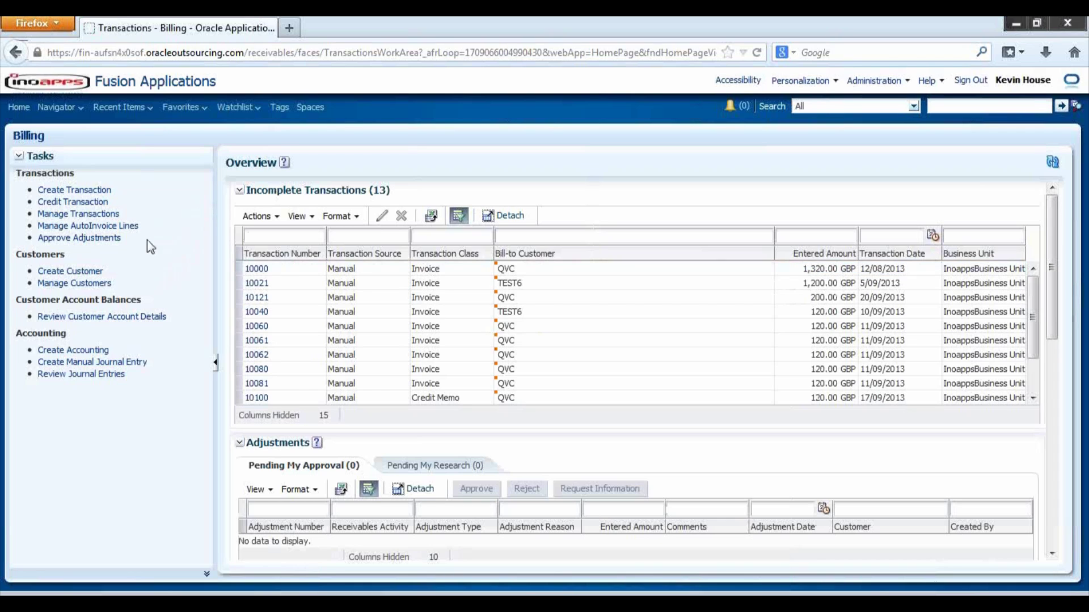
Choose Customers > Create Customer in the Billing Tasks pane
{"action": "left_click", "coordinate": [92, 272]}
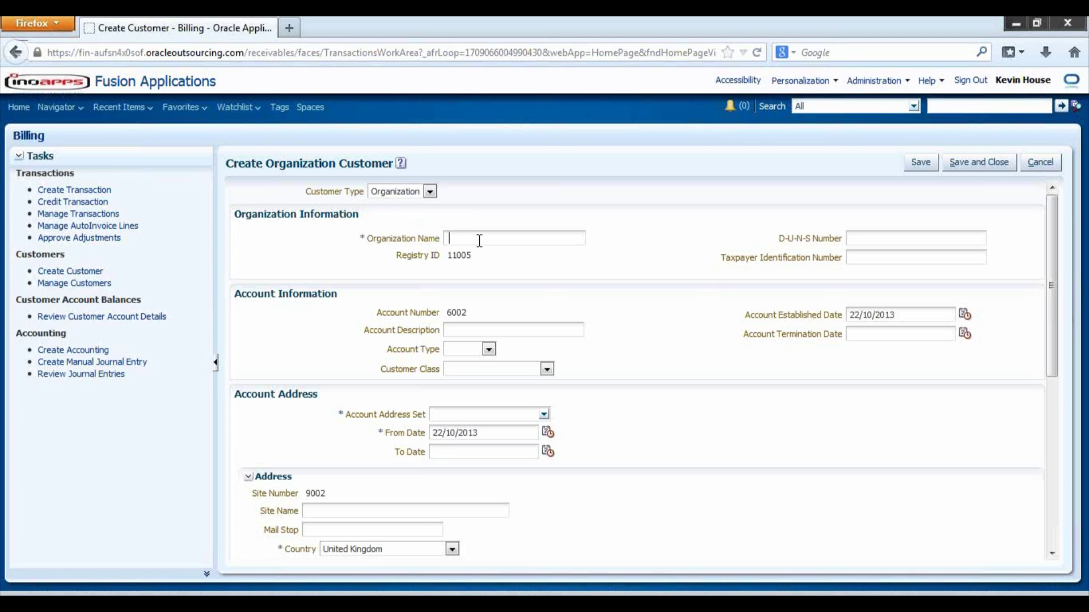
Enter TEST CUSTOMER 2 as the organization name, fix the typo, and copy it
{"action": "type", "text": "TE"}
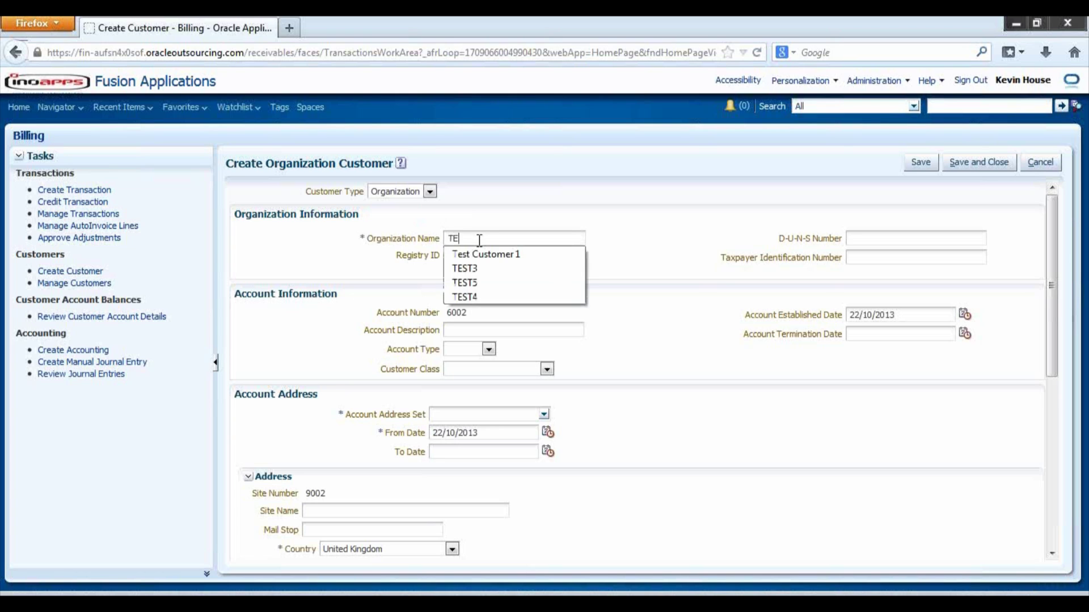
{"action": "type", "text": "ST CUSOT"}
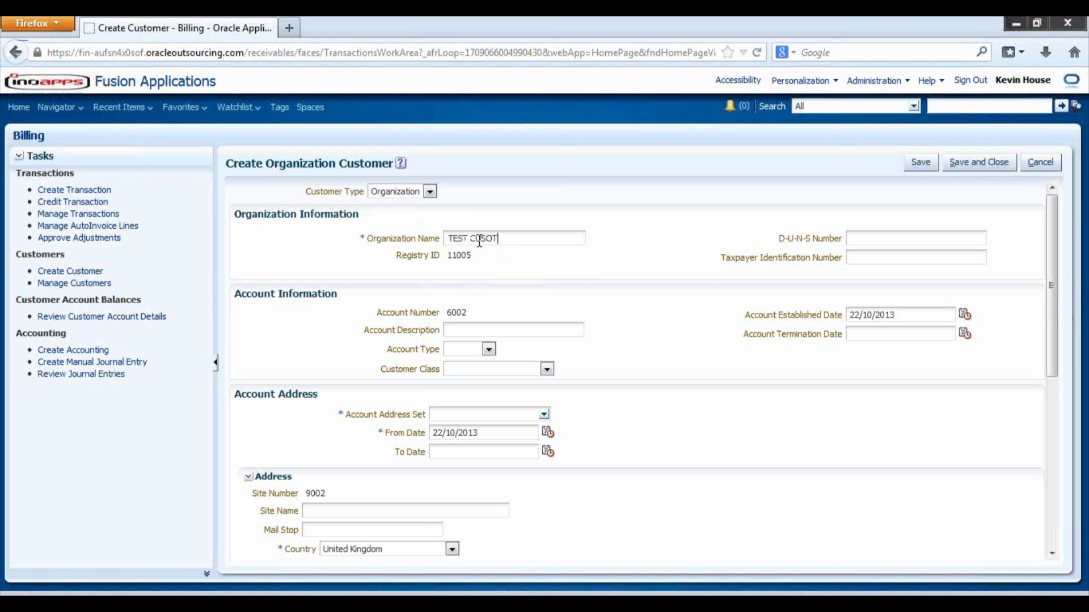
{"action": "key", "text": "BackSpace"}
{"action": "key", "text": "BackSpace"}
{"action": "type", "text": "TOME"}
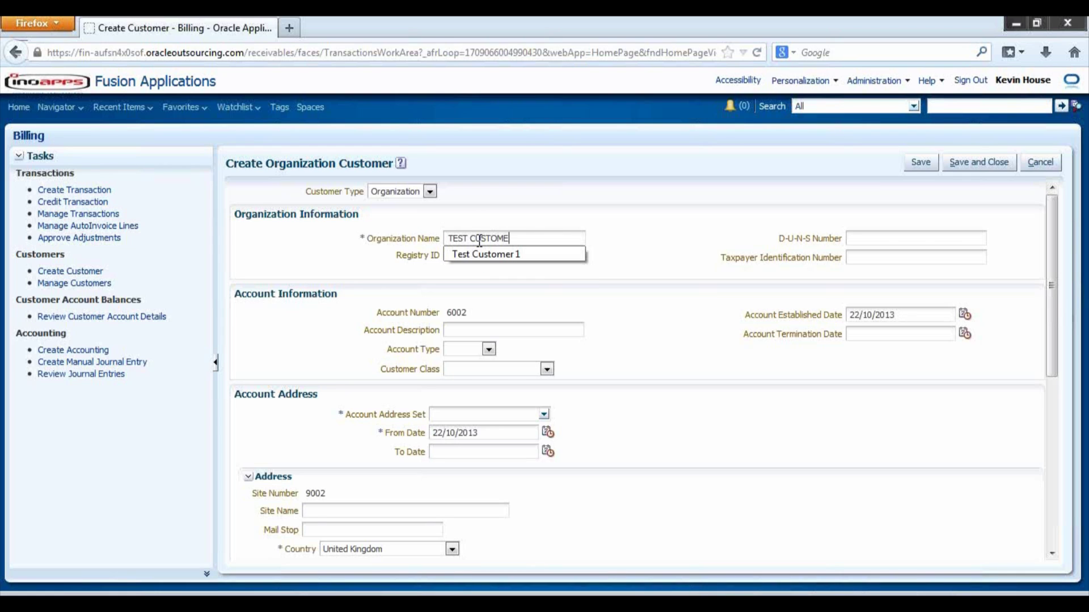
{"action": "type", "text": "R 2"}
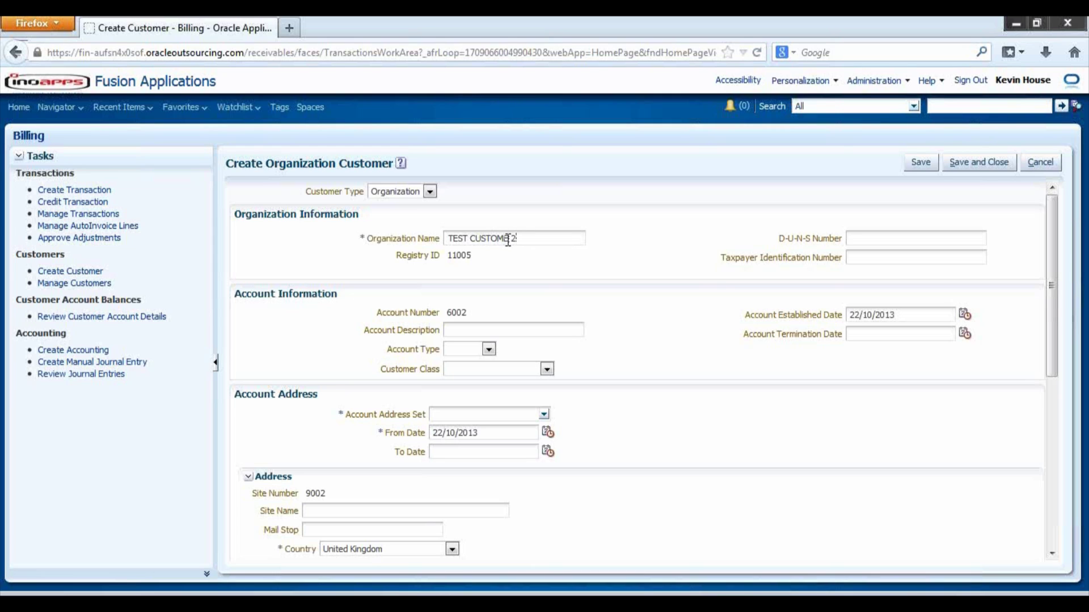
{"action": "left_click_drag", "start_coordinate": [518, 239], "coordinate": [428, 239]}
{"action": "key", "text": "ctrl+c"}
{"action": "key", "text": "Tab"}
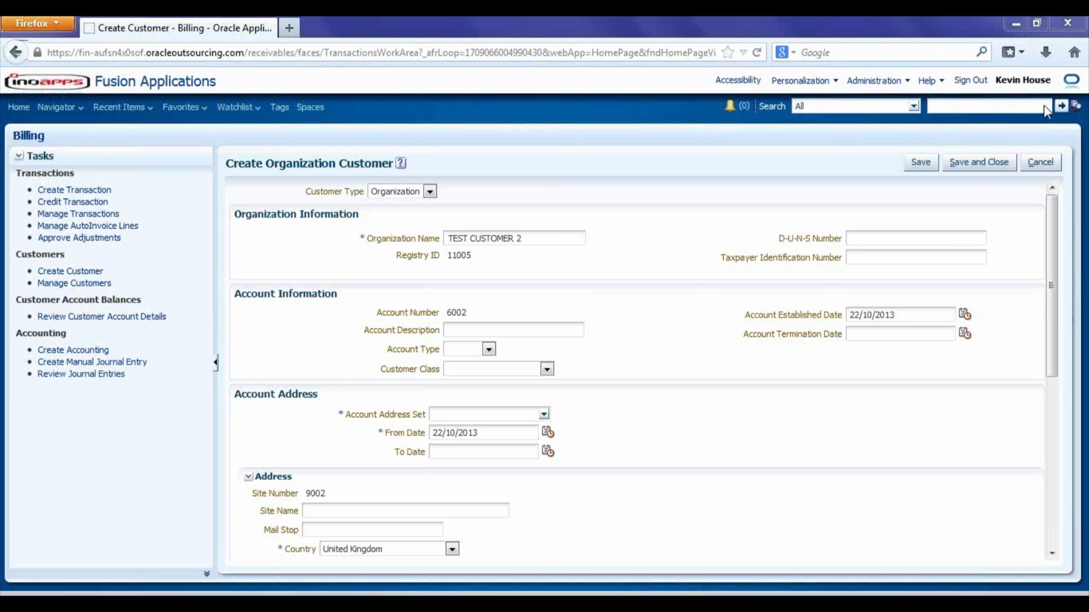
Paste TEST CUSTOMER 2 as the account description and set account type to External
{"action": "left_click", "coordinate": [548, 330]}
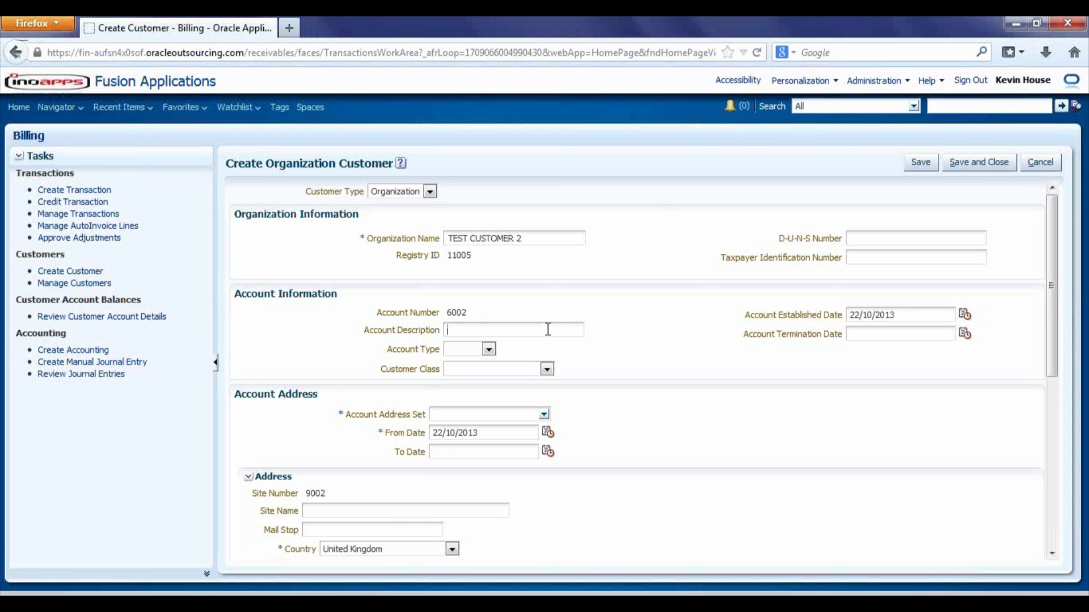
{"action": "key", "text": "ctrl+v"}
{"action": "left_click", "coordinate": [547, 369]}
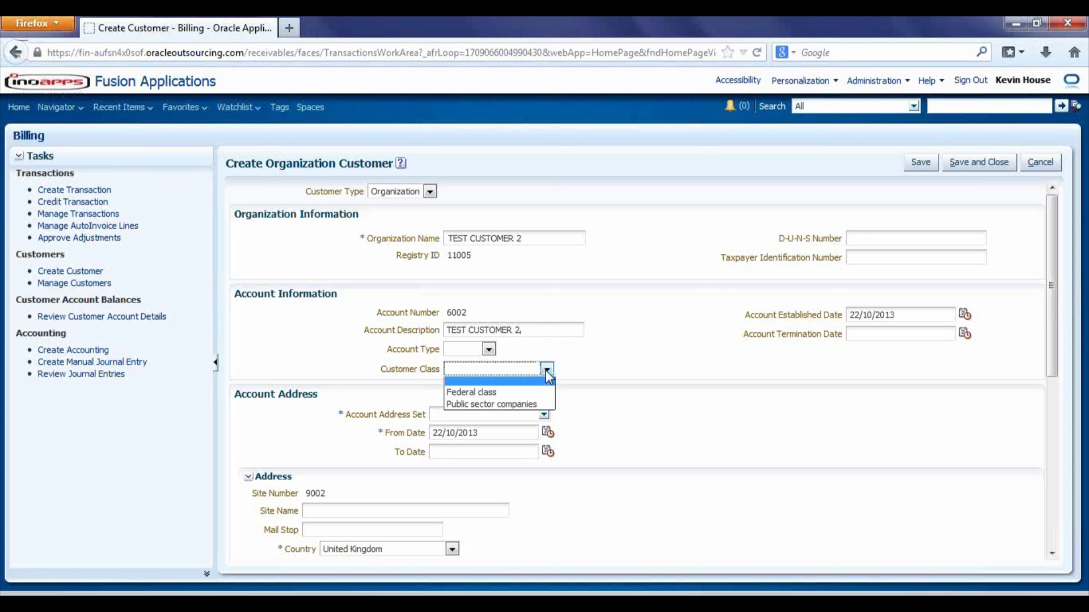
{"action": "left_click", "coordinate": [489, 348]}
{"action": "left_click", "coordinate": [489, 348]}
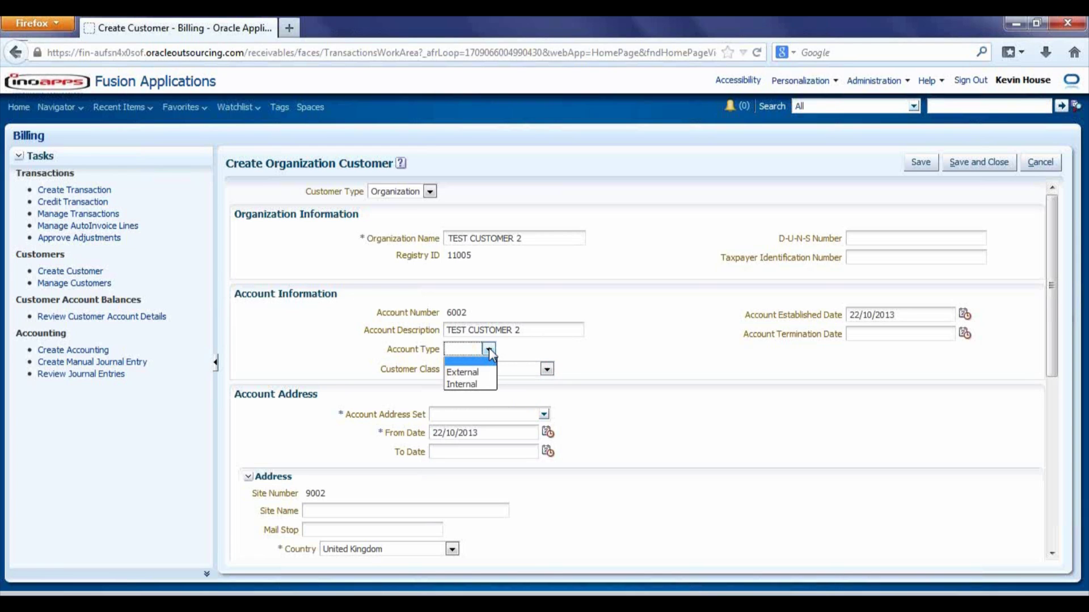
{"action": "left_click", "coordinate": [469, 372]}
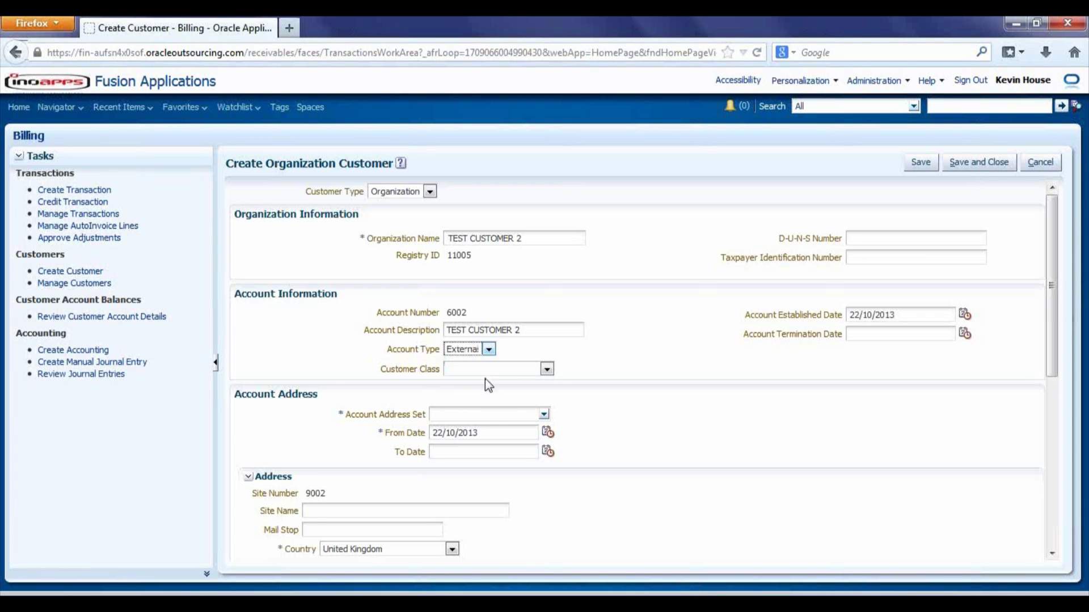
Set the account address set to INOAPPS
{"action": "left_click", "coordinate": [498, 413]}
{"action": "type", "text": "INOAPPS"}
{"action": "key", "text": "Tab"}
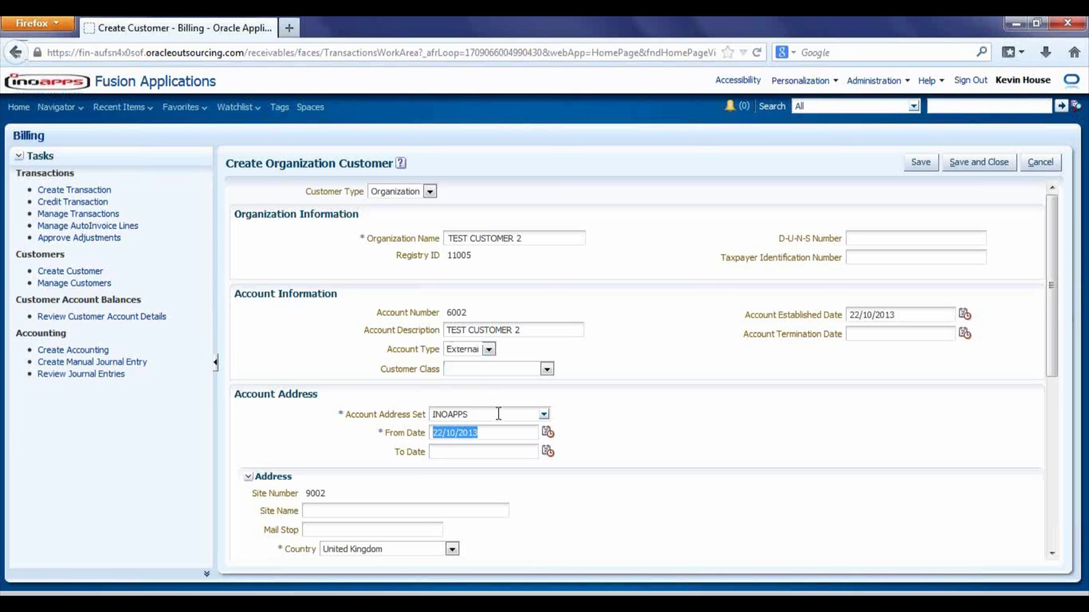
{"action": "key", "text": "Tab"}
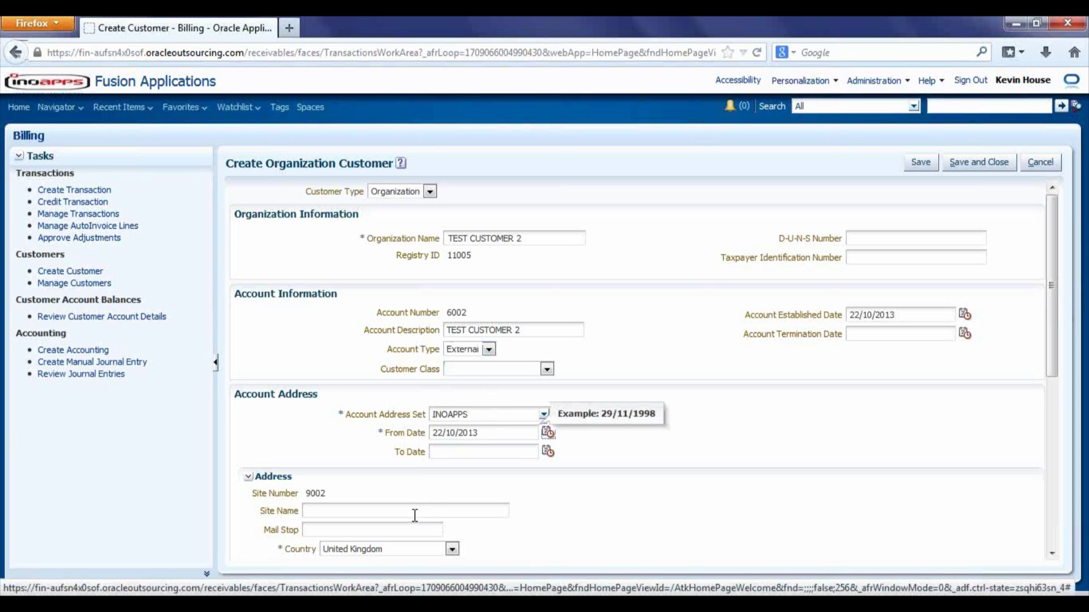
Enter 'TEST CUSTOMER 2 Bill to' as the site name and copy it
{"action": "left_click", "coordinate": [413, 511]}
{"action": "key", "text": "ctrl+v"}
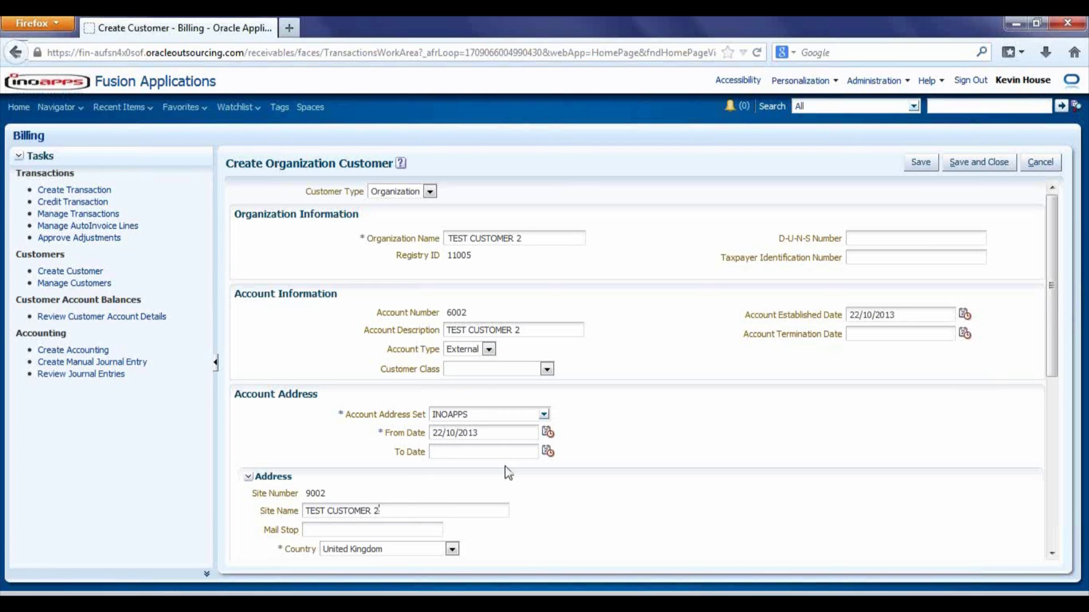
{"action": "type", "text": "Bill to"}
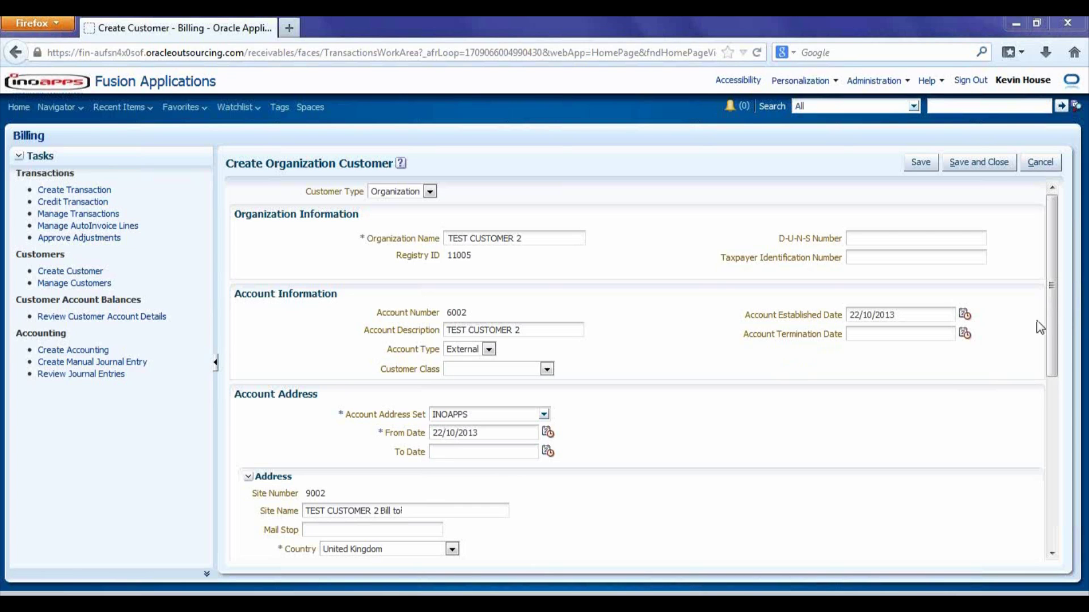
{"action": "left_click_drag", "start_coordinate": [1052, 326], "coordinate": [1059, 418]}
{"action": "left_click_drag", "start_coordinate": [404, 352], "coordinate": [257, 335]}
{"action": "key", "text": "ctrl+c"}
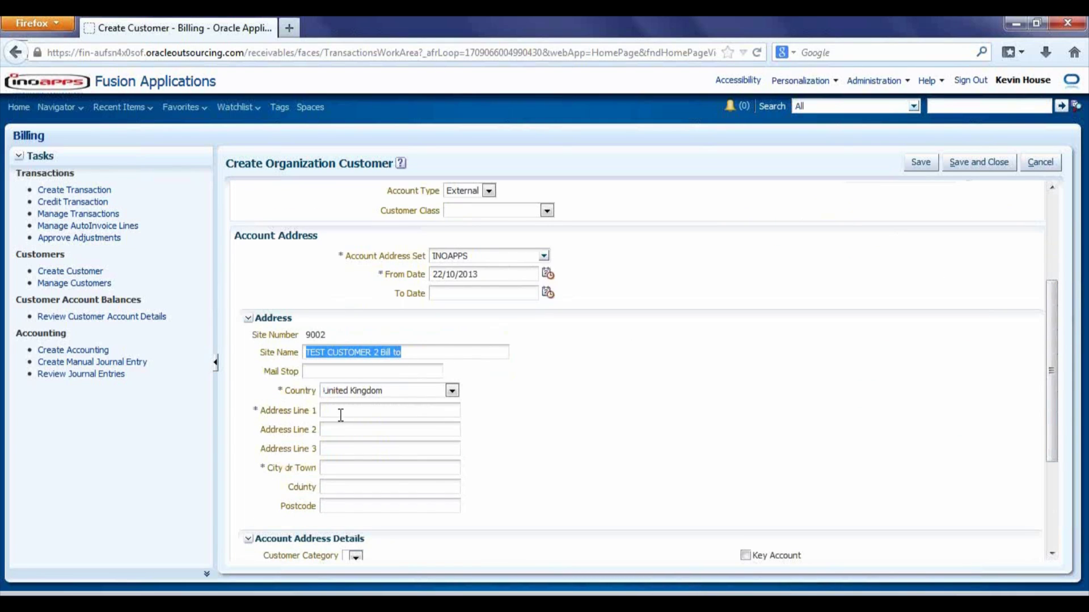
Paste 'TEST CUSTOMER 2 Bill to' into Address Line 1 and City or Town
{"action": "left_click", "coordinate": [342, 413]}
{"action": "key", "text": "ctrl+v"}
{"action": "left_click", "coordinate": [360, 468]}
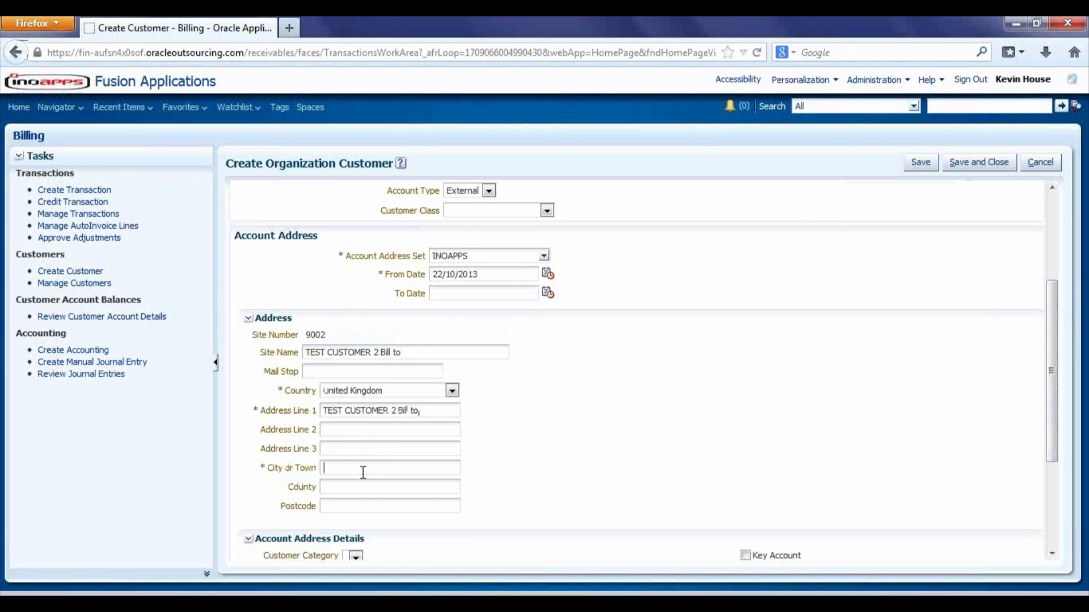
{"action": "key", "text": "ctrl+v"}
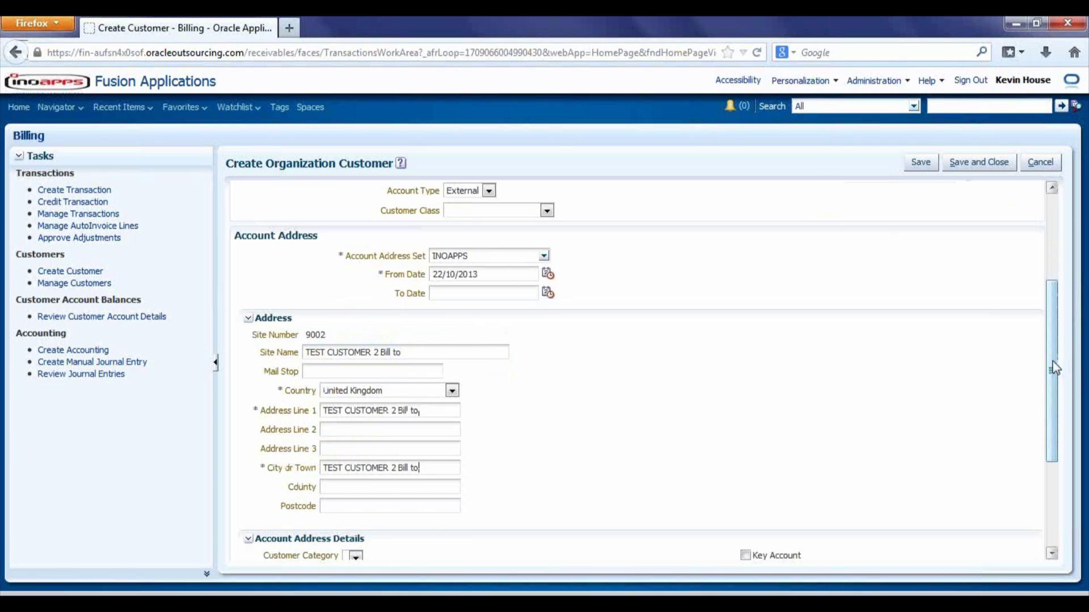
{"action": "left_click_drag", "start_coordinate": [1052, 370], "coordinate": [1058, 453]}
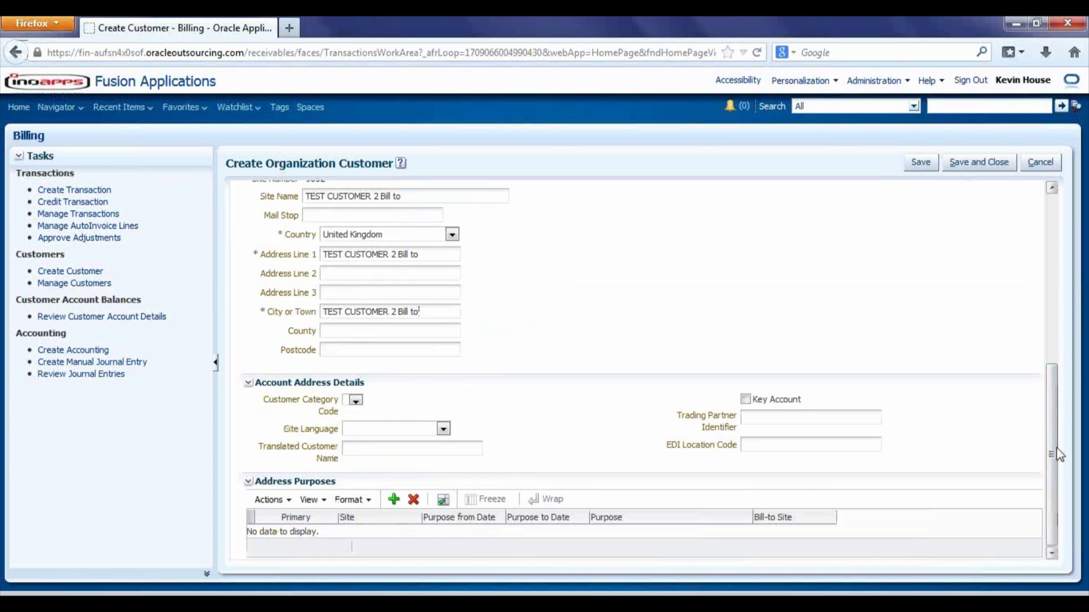
Add a Bill to purpose for site 7002, plus a second purpose row for site 7003
{"action": "left_click", "coordinate": [394, 500]}
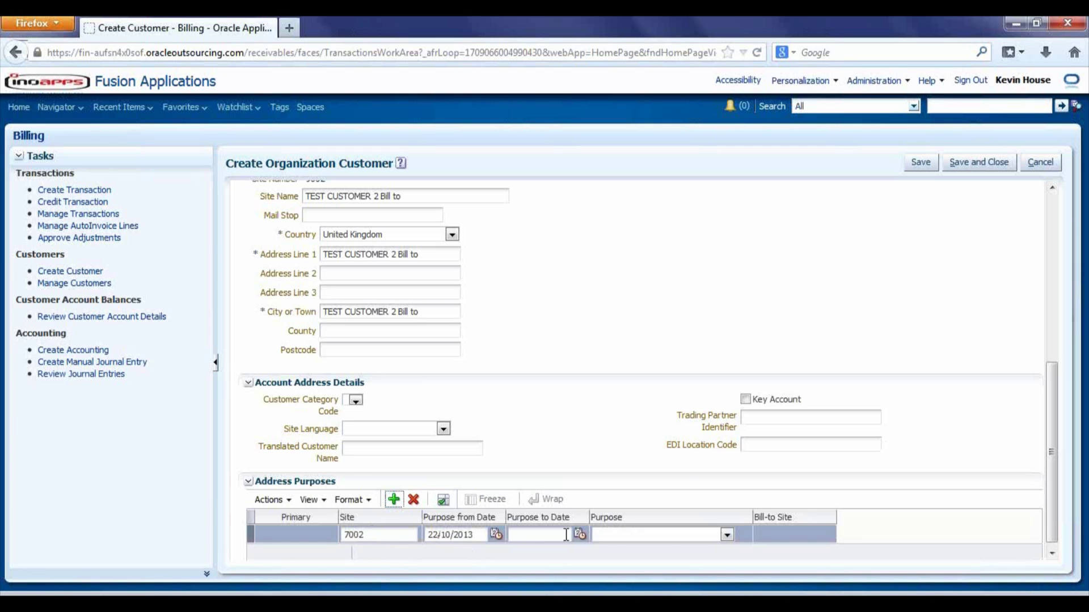
{"action": "left_click", "coordinate": [726, 537]}
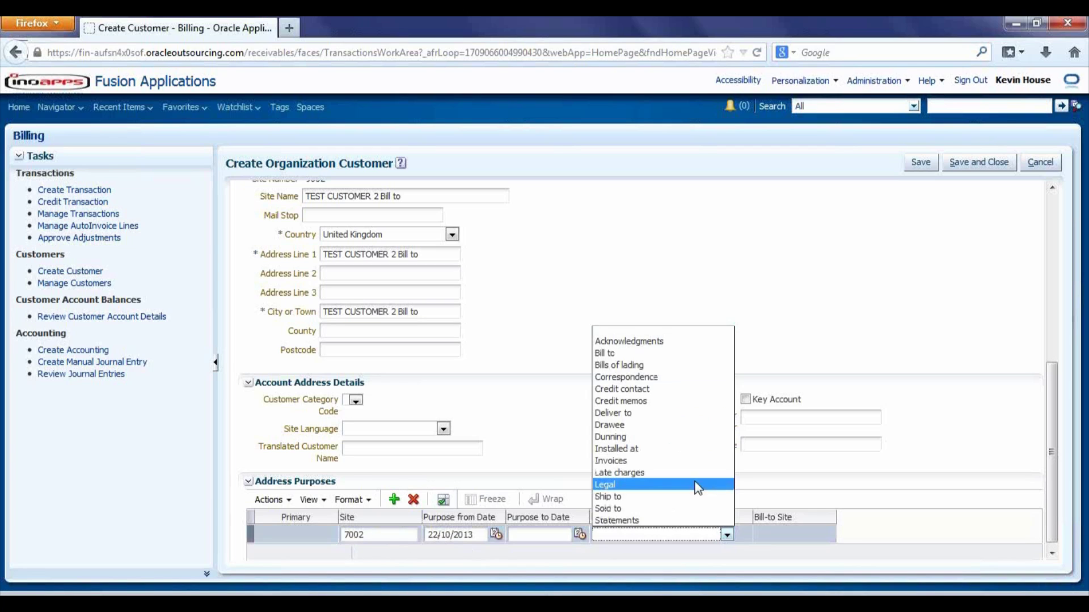
{"action": "left_click", "coordinate": [662, 359]}
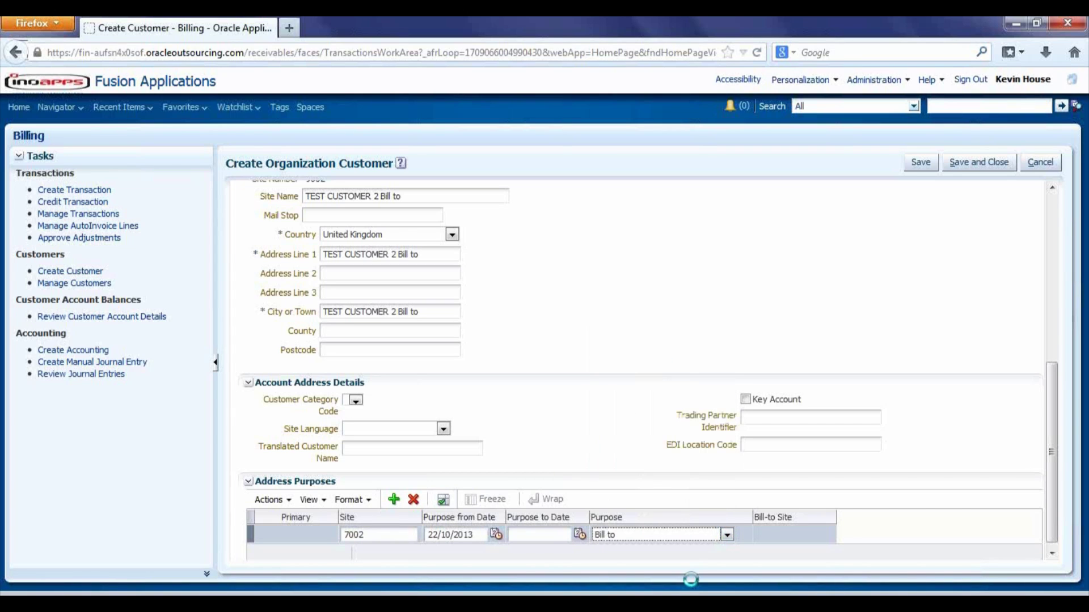
{"action": "left_click", "coordinate": [394, 500]}
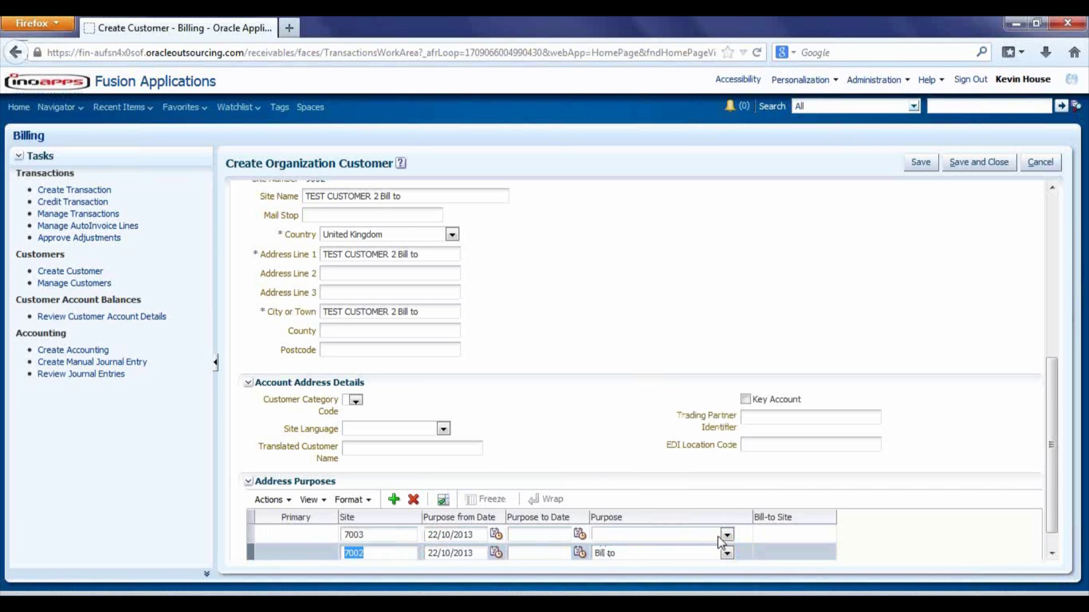
Set site 7003's purpose to Ship to, with bill-to site TEST CUSTOMER 2 Bill to
{"action": "left_click", "coordinate": [688, 536]}
{"action": "left_click", "coordinate": [693, 496]}
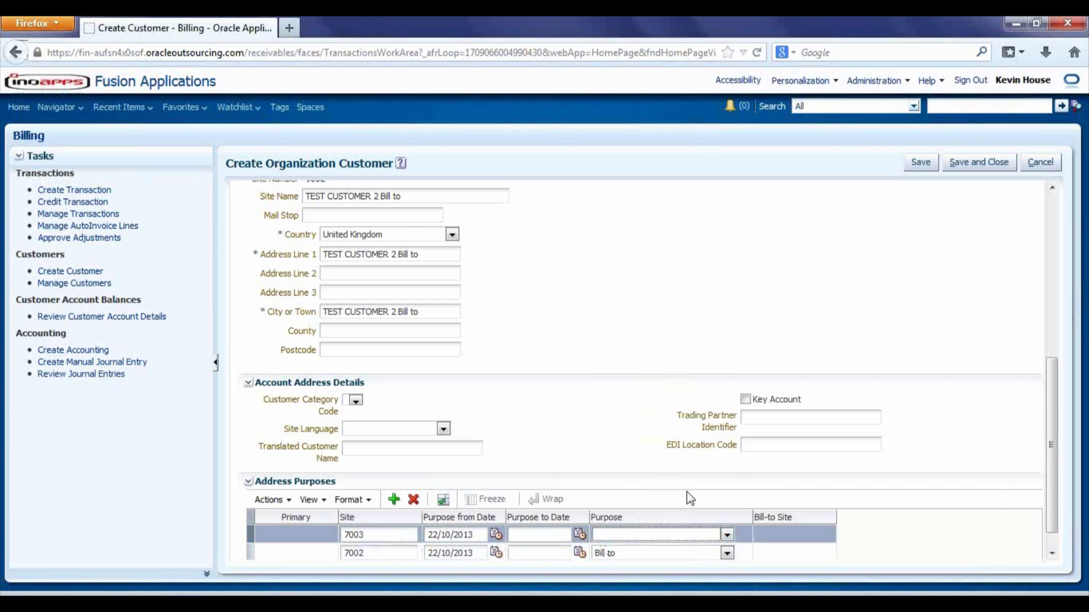
{"action": "left_click", "coordinate": [726, 539]}
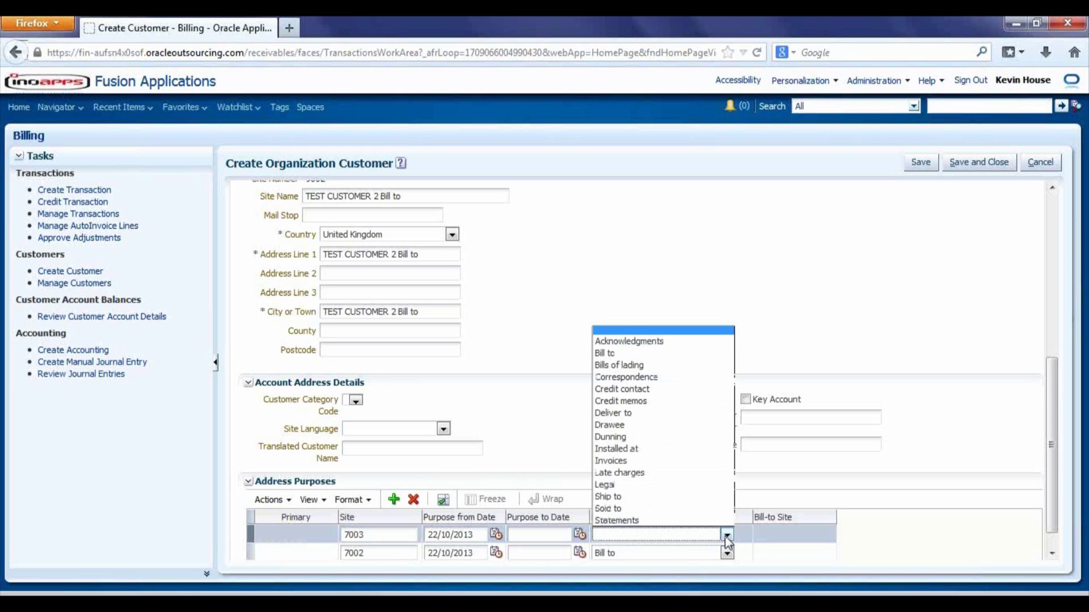
{"action": "left_click", "coordinate": [701, 503]}
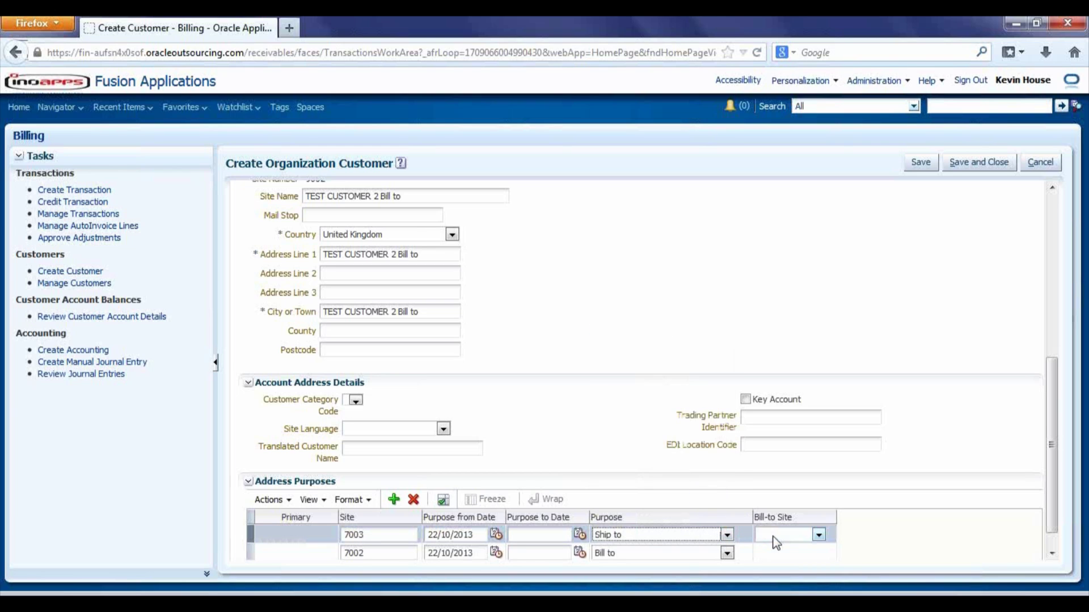
{"action": "left_click", "coordinate": [820, 536]}
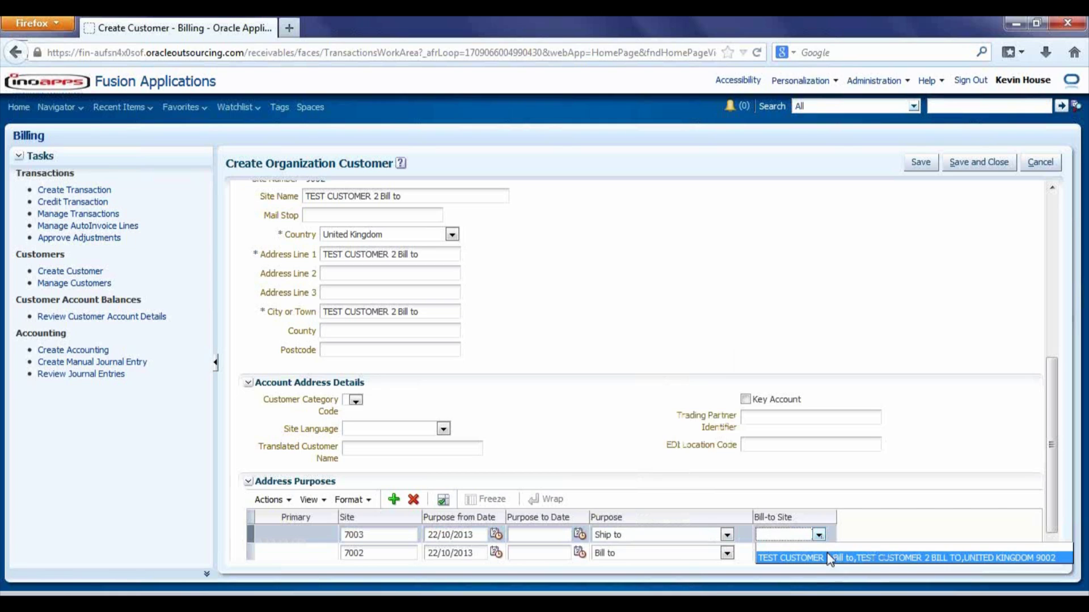
{"action": "left_click", "coordinate": [826, 557]}
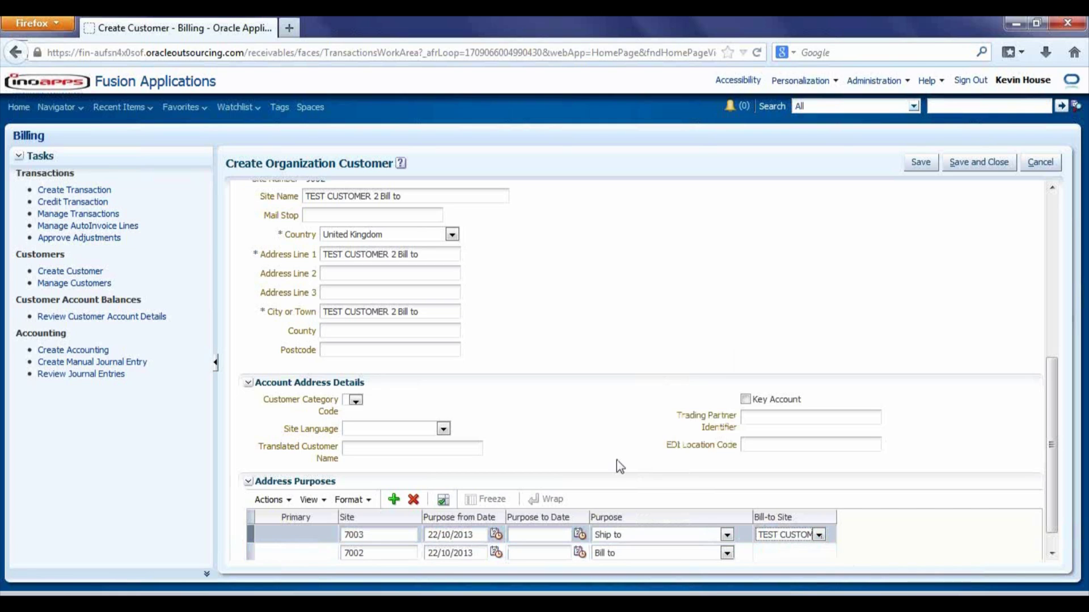
{"action": "left_click", "coordinate": [276, 548]}
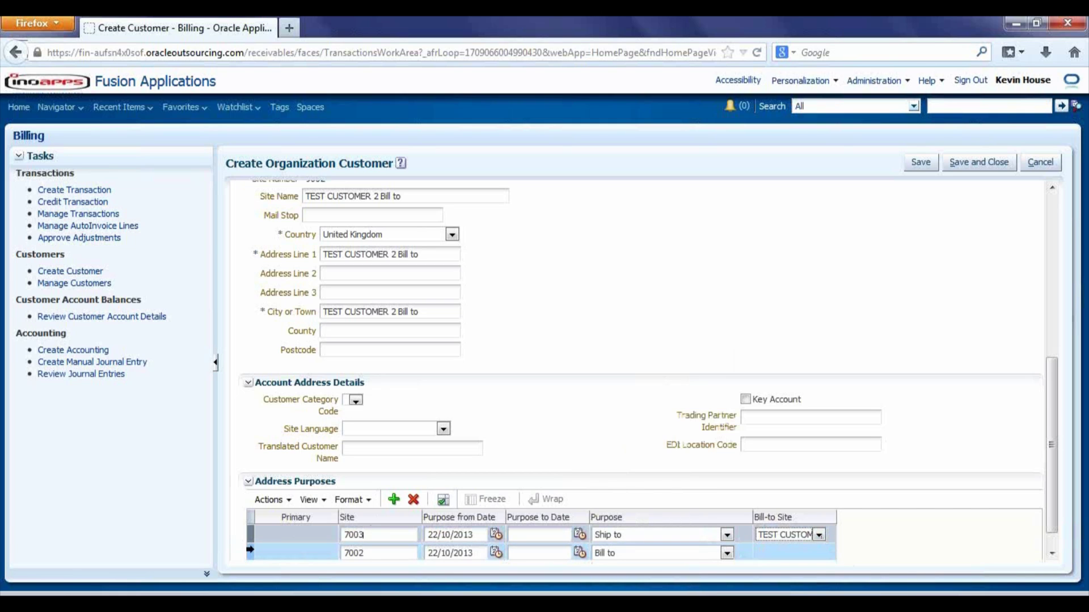
Set the 7002 Bill to purpose as primary, then save and close the customer
{"action": "left_click", "coordinate": [288, 504]}
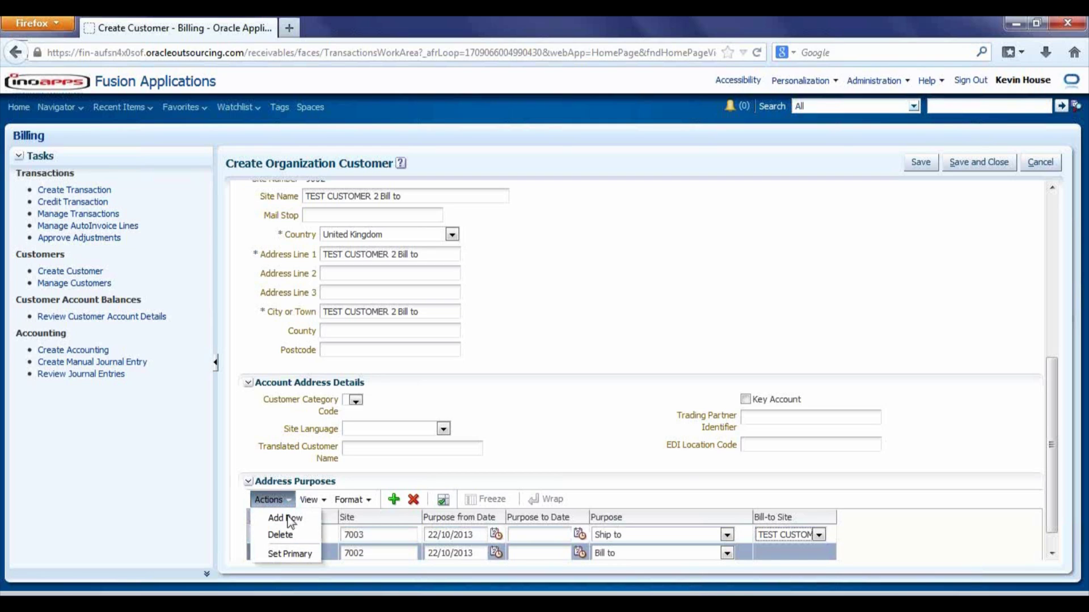
{"action": "left_click", "coordinate": [290, 553]}
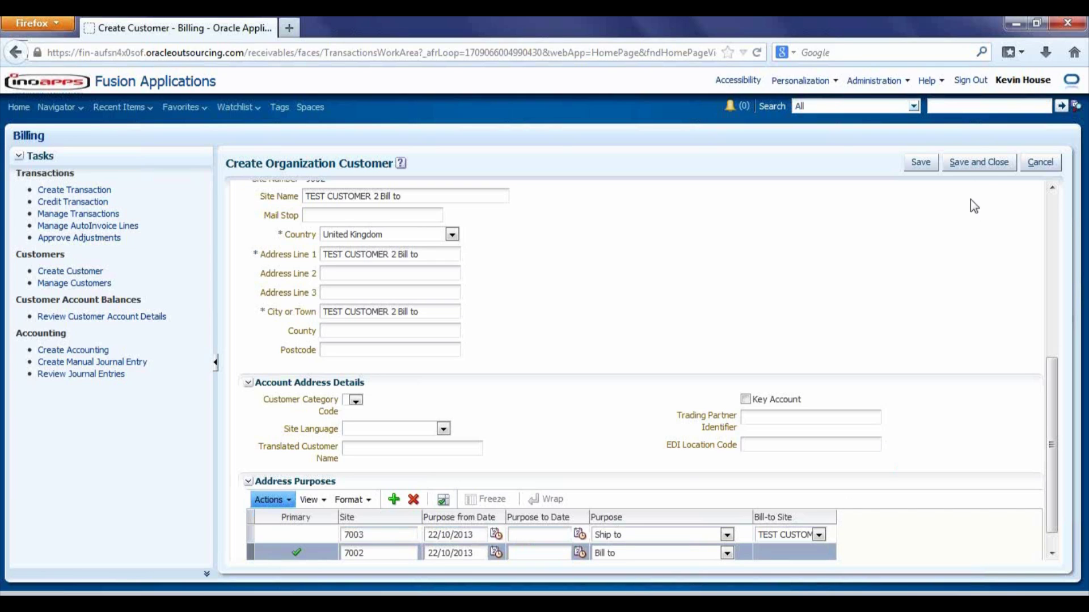
{"action": "left_click", "coordinate": [978, 169]}
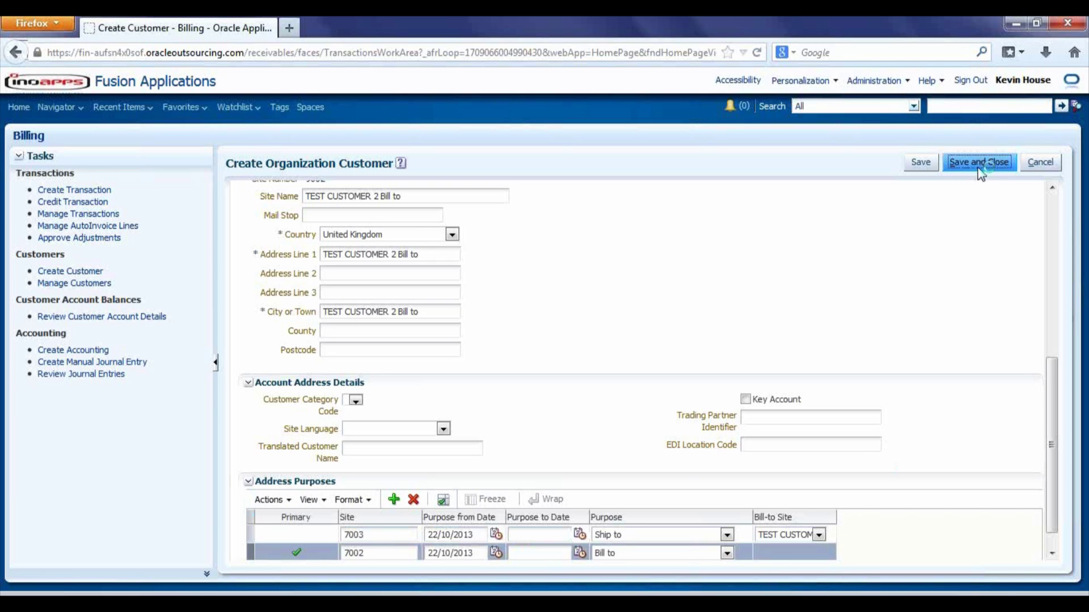